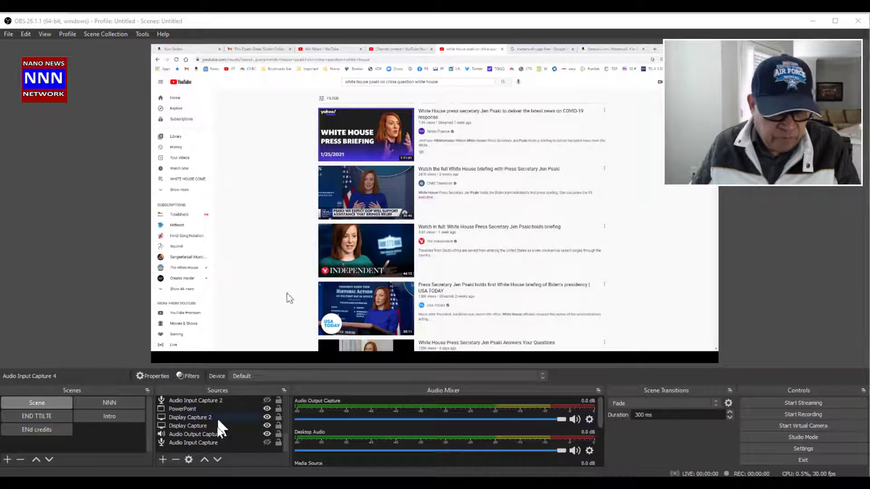
# Step: Add an Audio Input Capture 5 source using the Default device, then close its properties
pyautogui.click(162, 459)
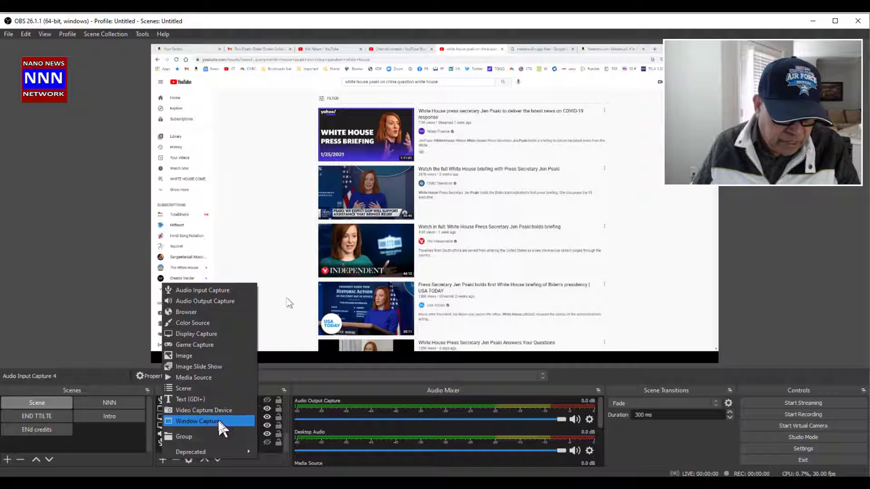
pyautogui.click(184, 289)
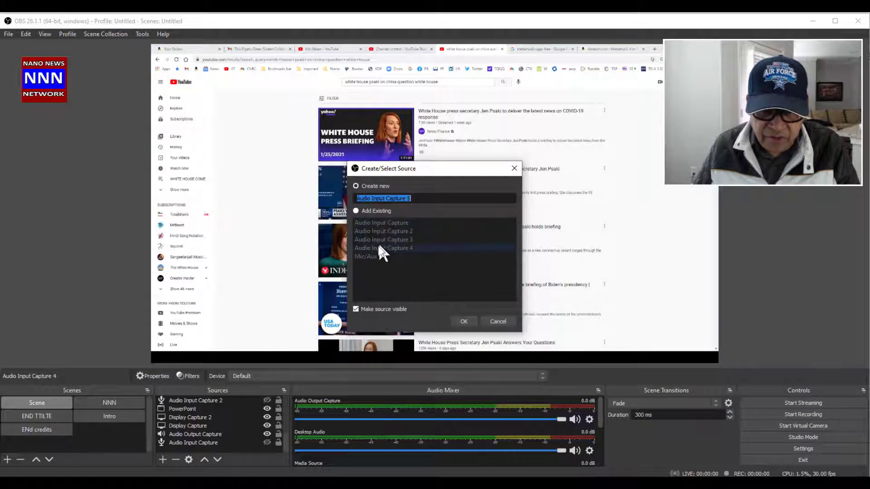
pyautogui.click(464, 321)
pyautogui.click(423, 125)
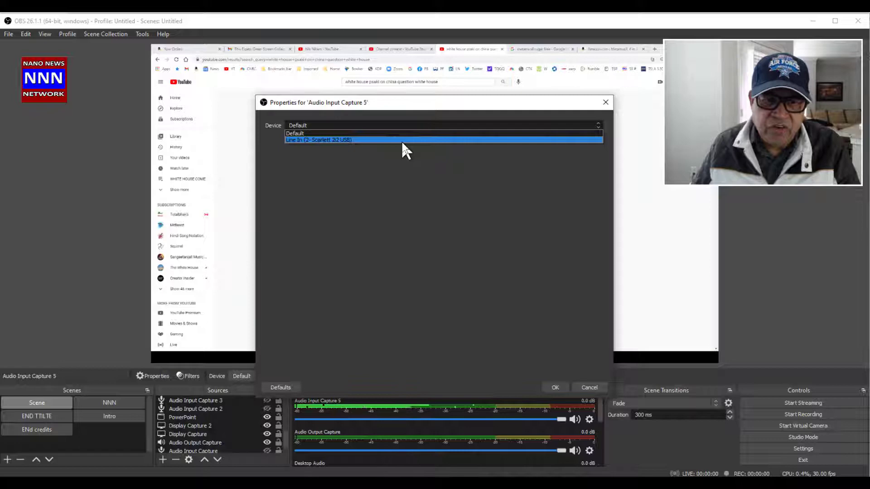
pyautogui.click(418, 202)
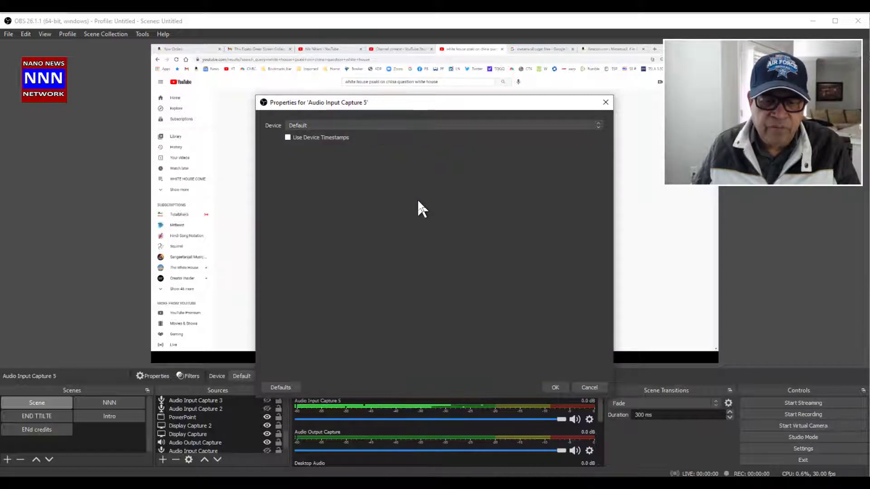
pyautogui.click(606, 103)
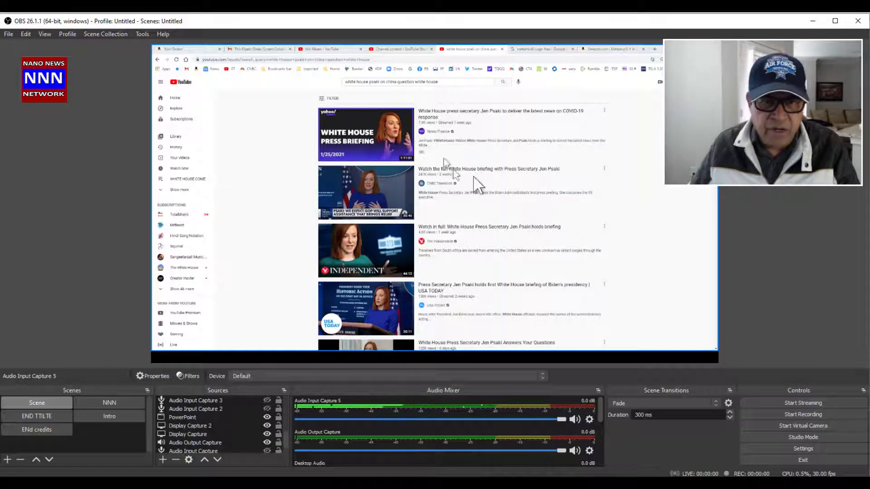
# Step: Add a Window Capture 4 source from the preview that captures the chrome.exe YouTube window
pyautogui.rightClick(293, 118)
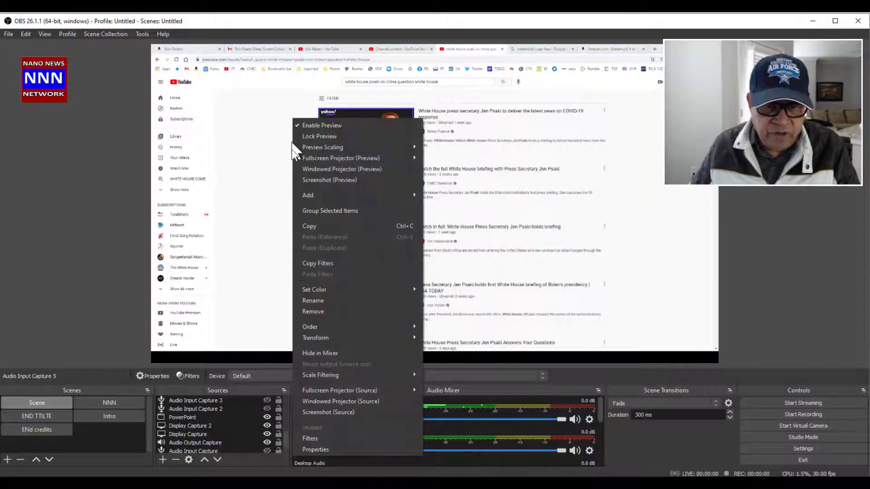
pyautogui.moveTo(304, 196)
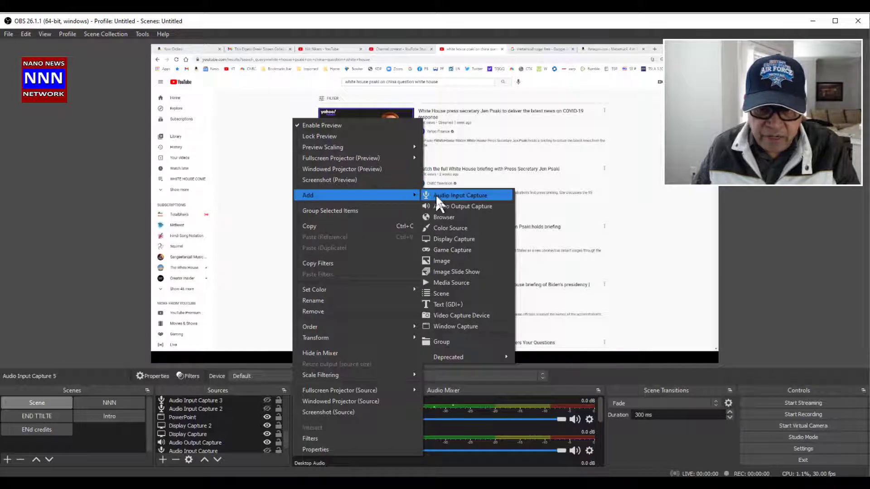
pyautogui.click(472, 326)
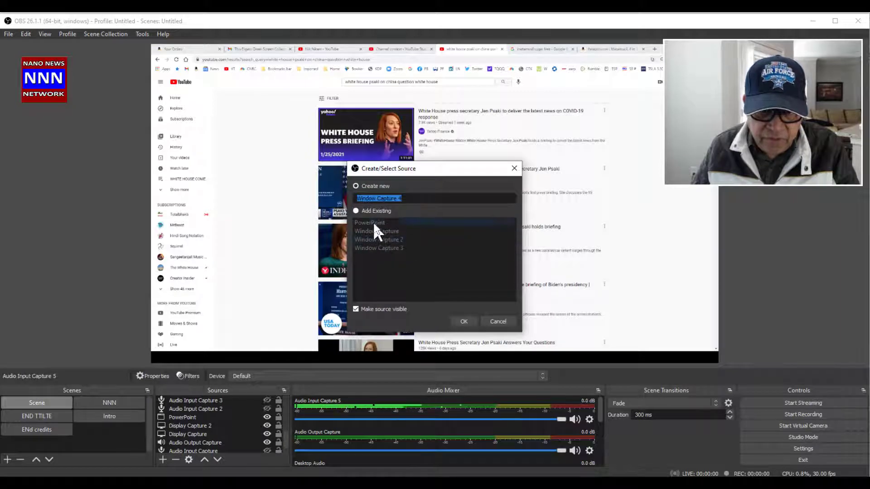
pyautogui.click(463, 320)
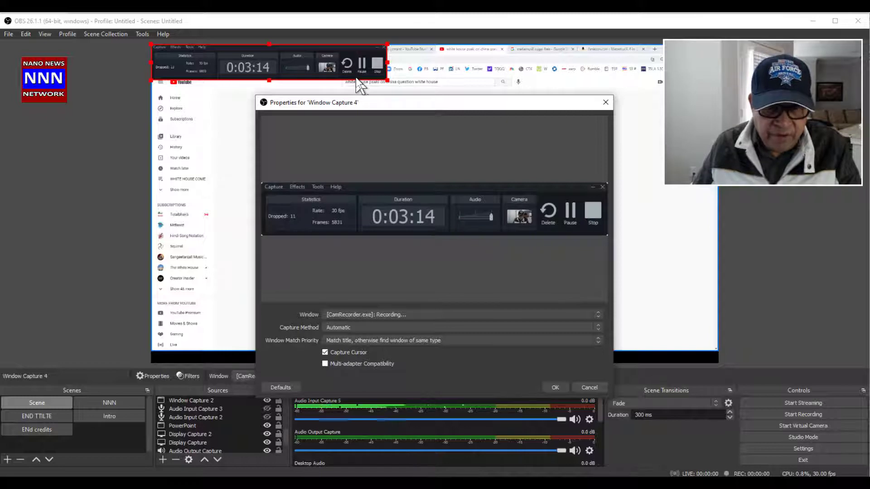
pyautogui.click(425, 315)
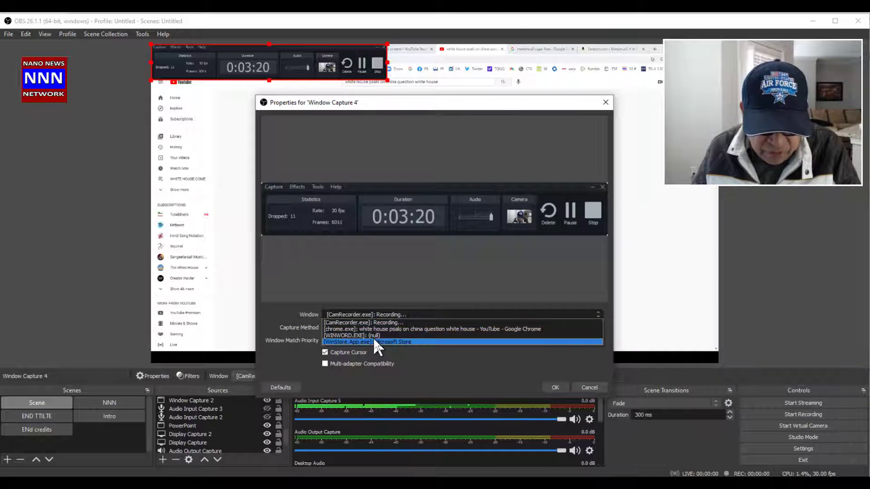
pyautogui.click(396, 329)
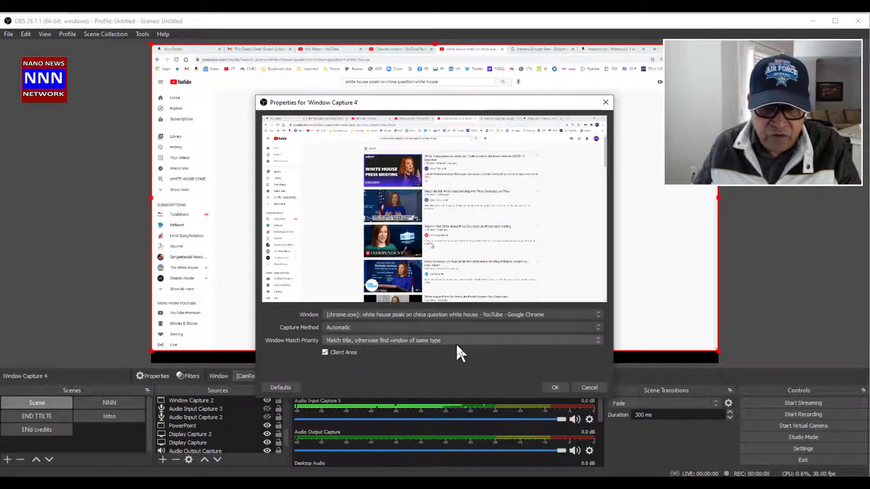
# Step: Close the capture properties and delete Window Capture 3, the large Chrome capture, confirming with Yes
pyautogui.click(588, 389)
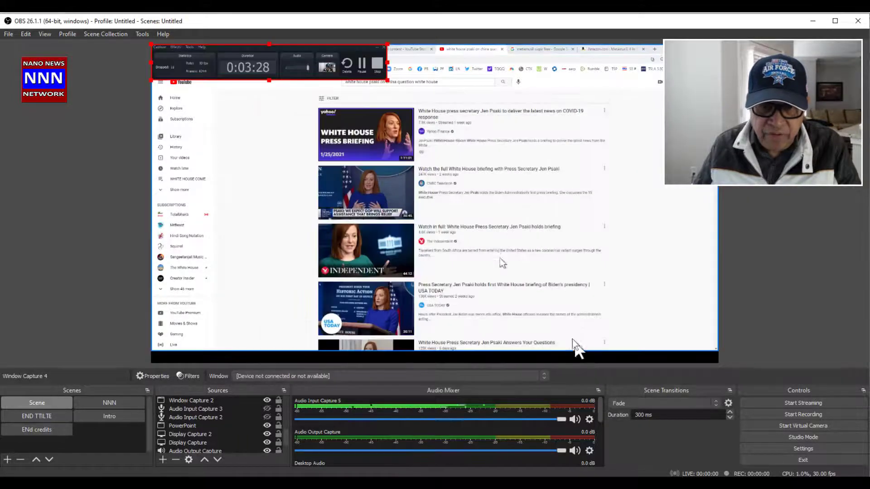
pyautogui.click(371, 86)
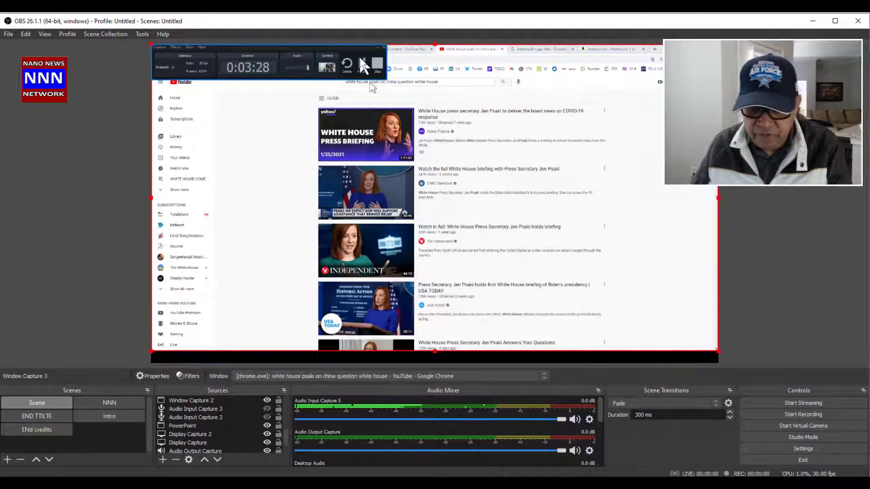
pyautogui.press('Delete')
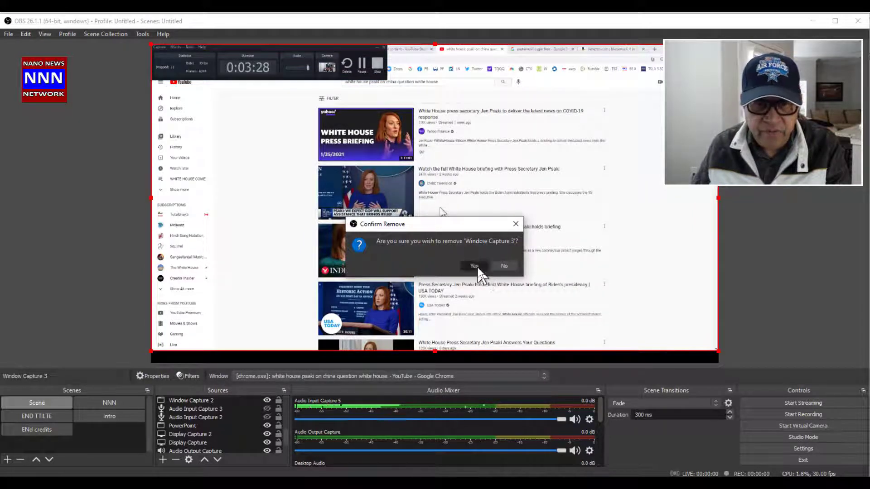
pyautogui.click(474, 265)
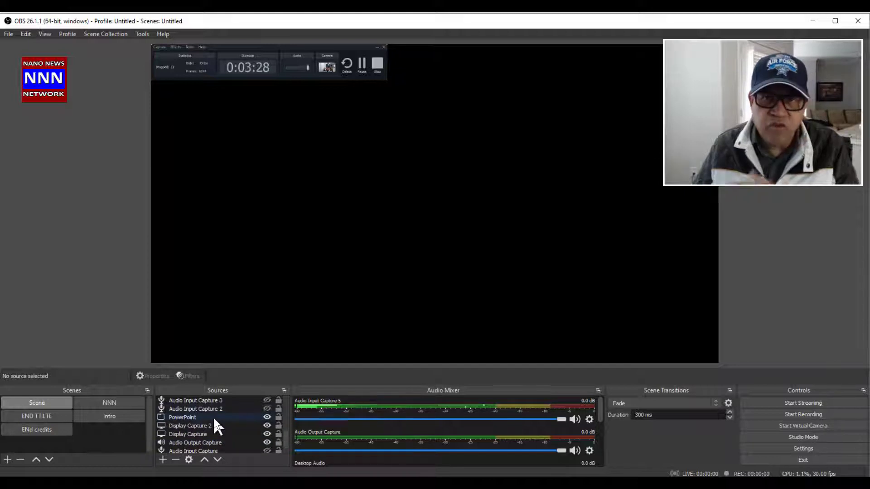
# Step: Switch between the NNN and END TTILTE scenes, finishing on the END TTILTE end screen
pyautogui.click(112, 400)
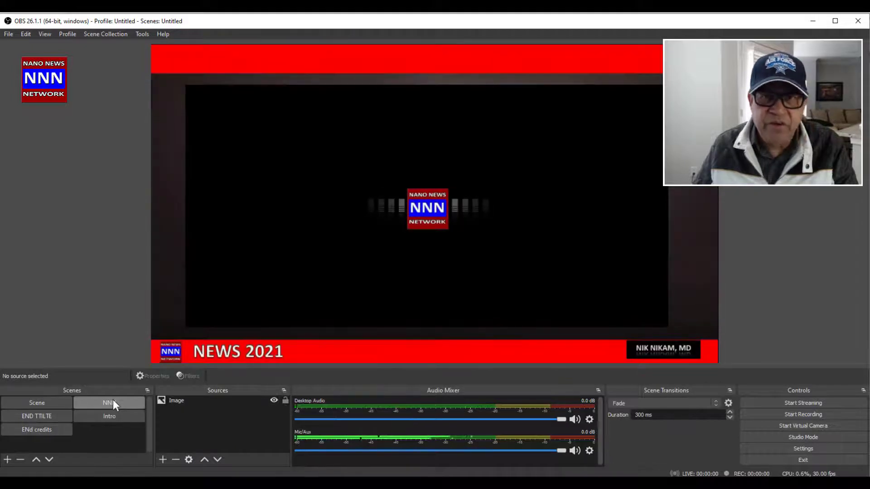
pyautogui.click(49, 416)
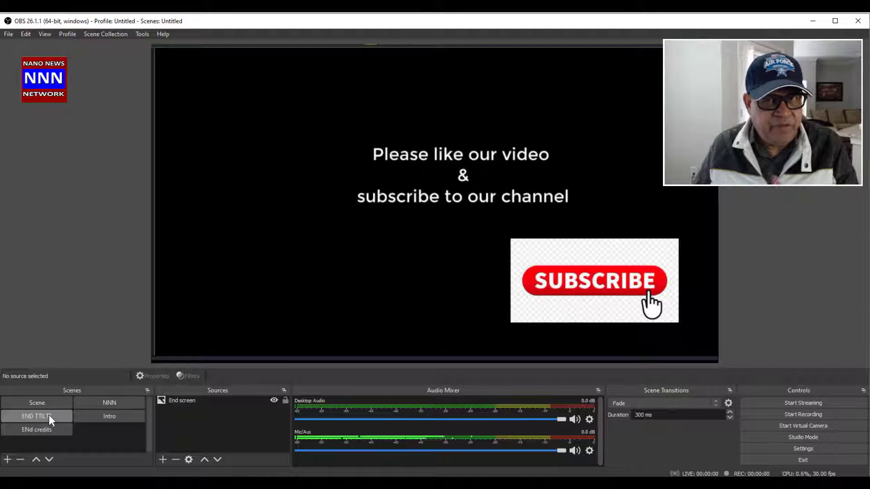
pyautogui.click(108, 402)
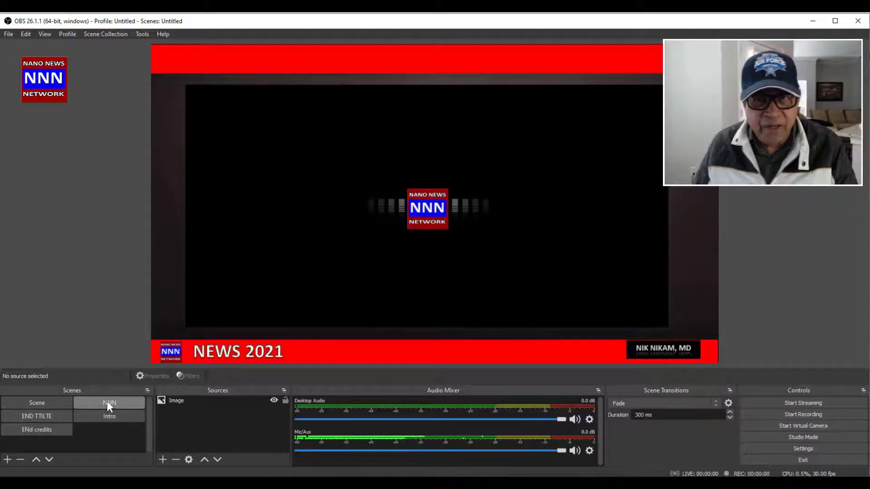
pyautogui.click(29, 416)
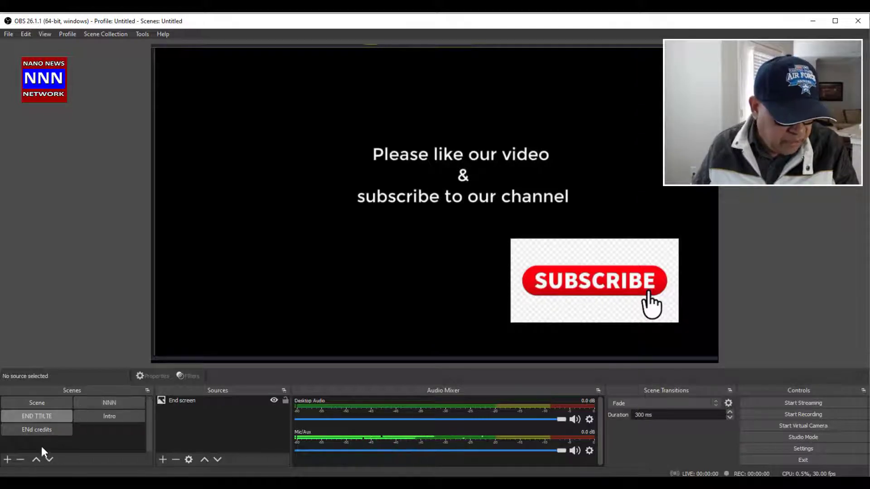
pyautogui.click(7, 459)
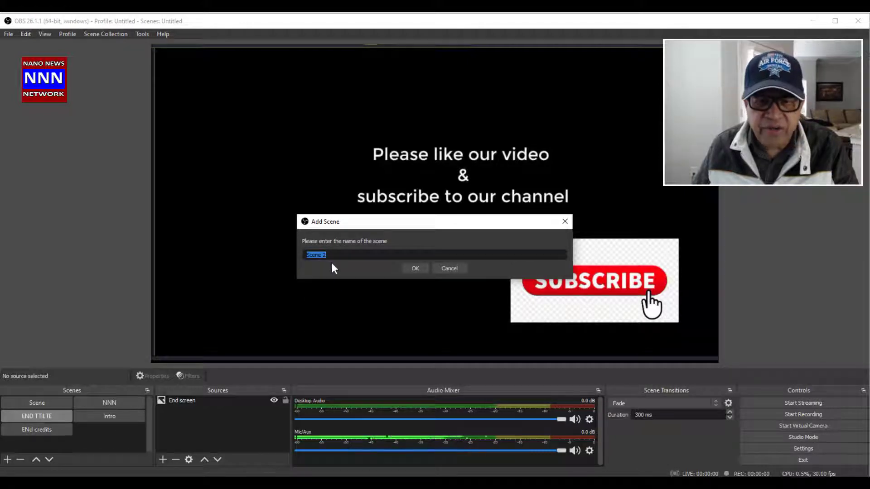
pyautogui.click(444, 268)
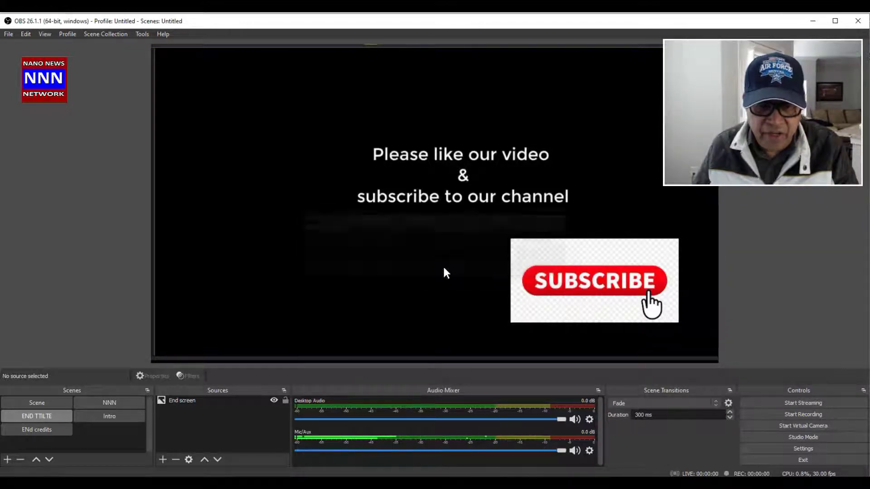
pyautogui.click(105, 403)
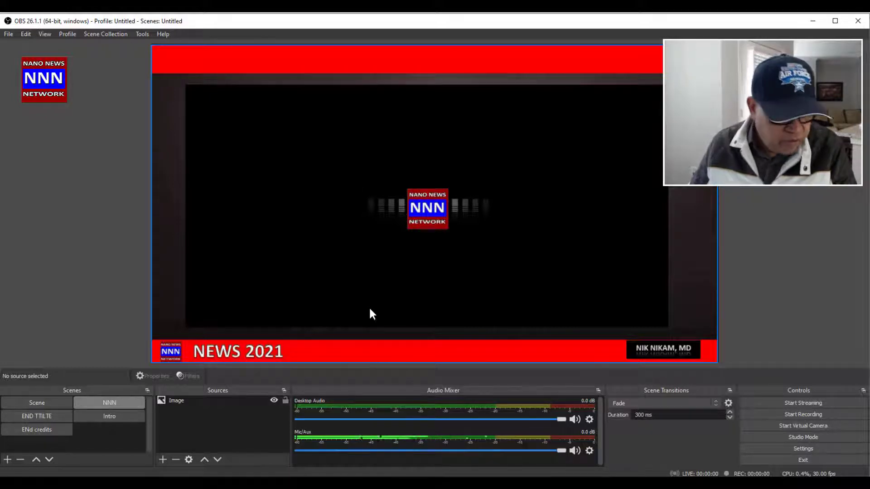
pyautogui.click(56, 415)
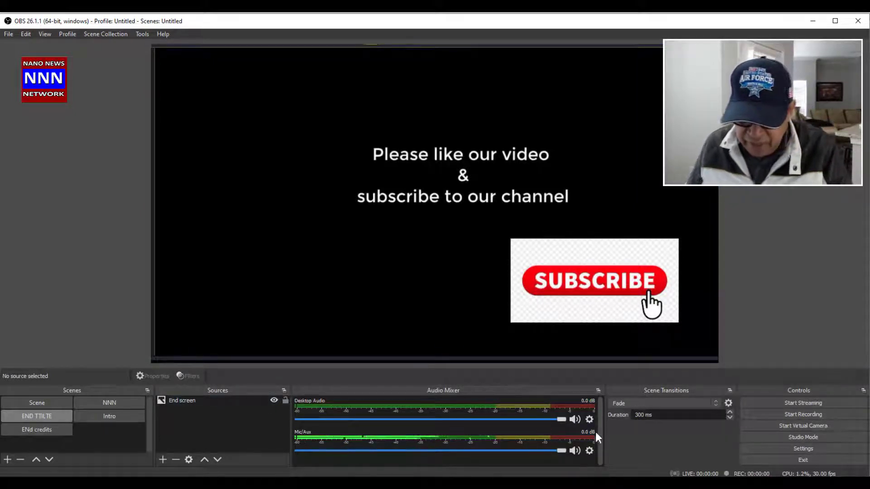
pyautogui.click(589, 419)
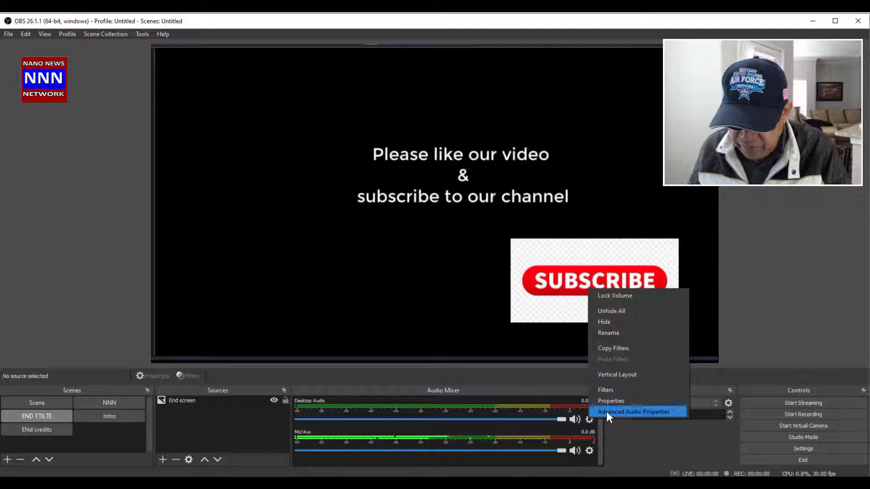
pyautogui.click(606, 411)
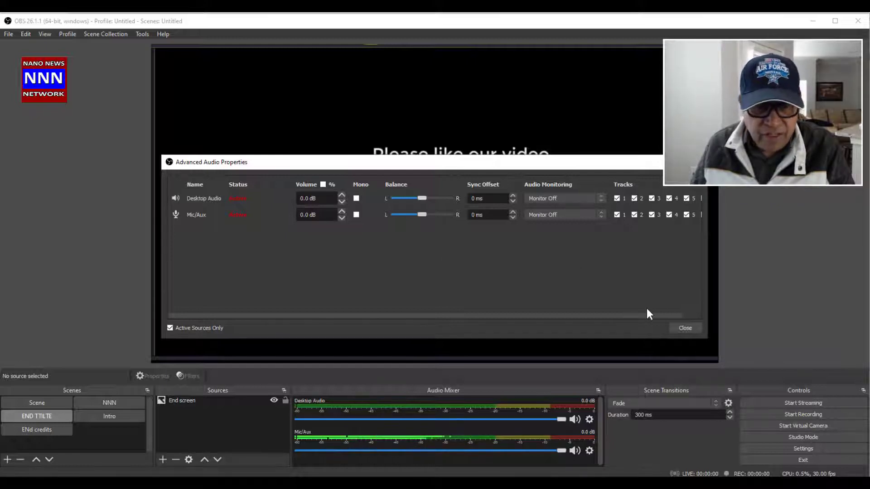
pyautogui.click(684, 328)
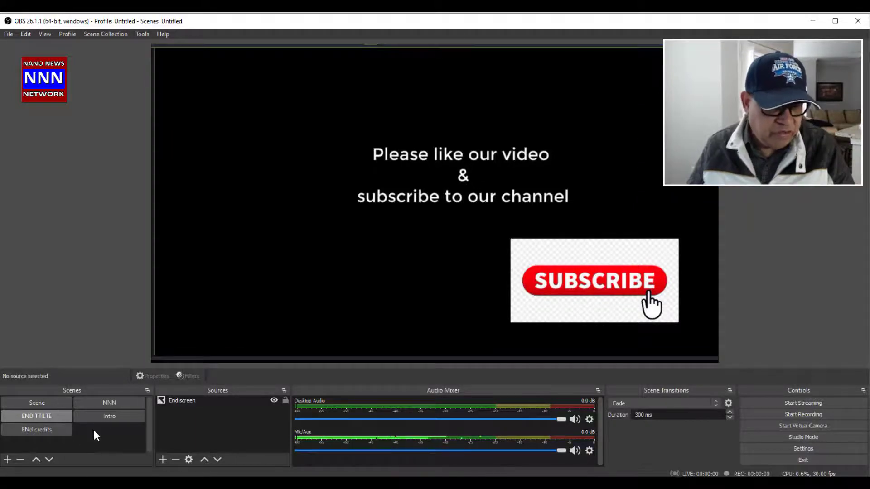
# Step: Go from NNN to the scene named Scene and delete its Window Capture 4 source, confirming with Yes
pyautogui.click(89, 402)
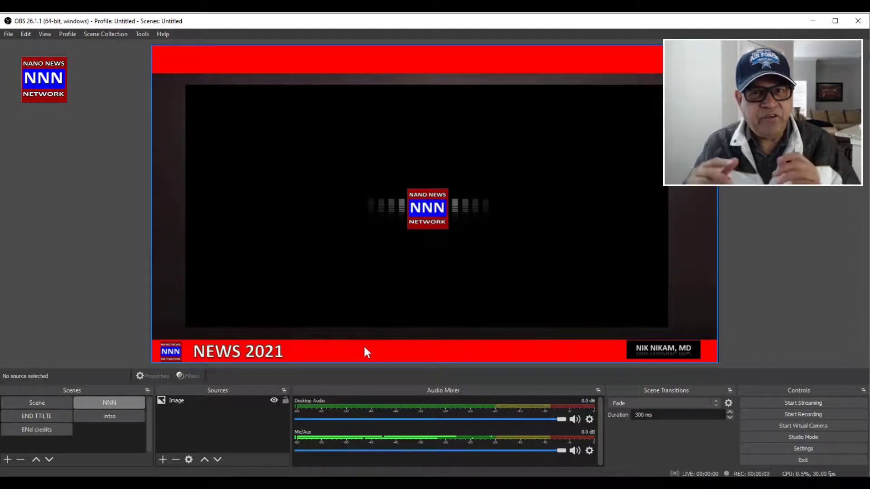
pyautogui.click(56, 404)
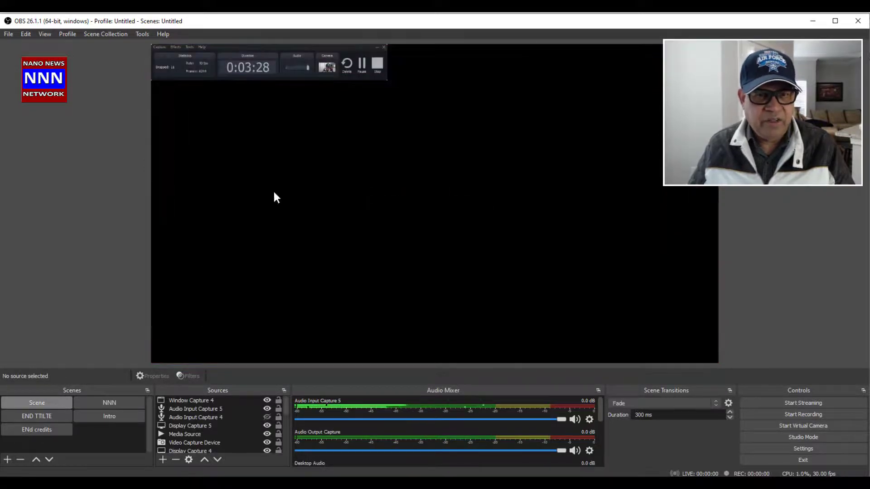
pyautogui.click(301, 69)
pyautogui.press('Delete')
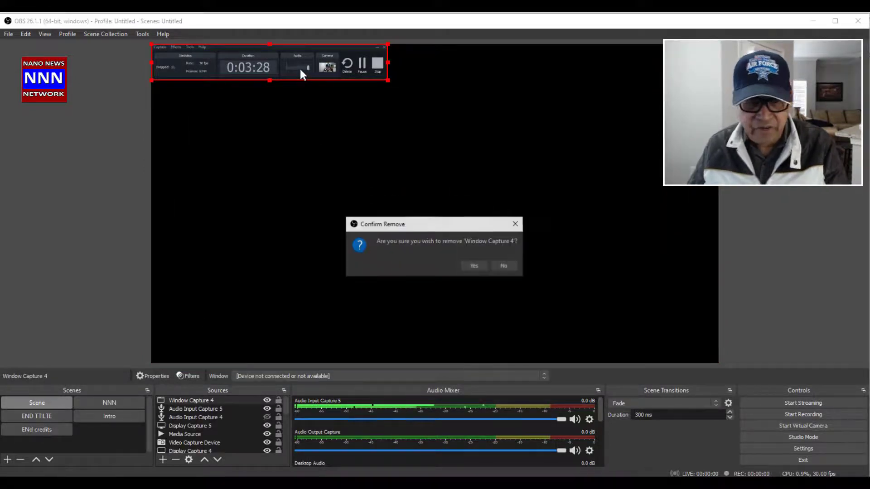
pyautogui.click(474, 265)
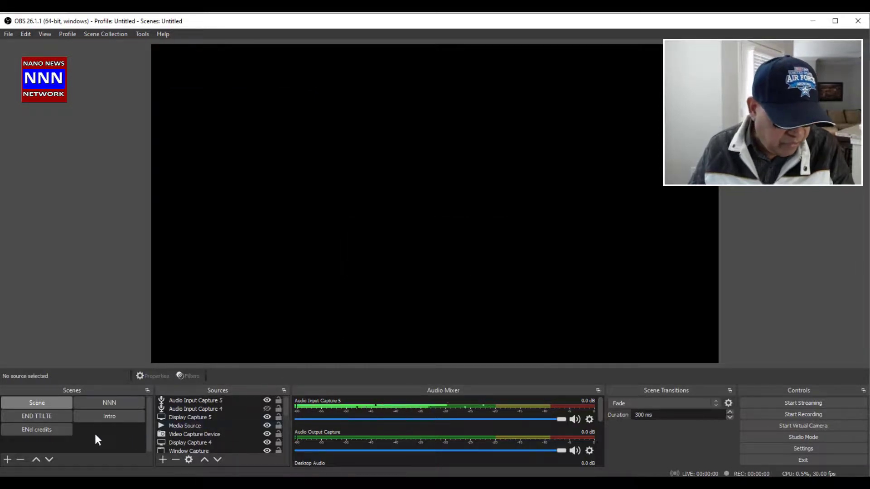
# Step: Switch to the END TTILTE end-screen scene
pyautogui.click(46, 418)
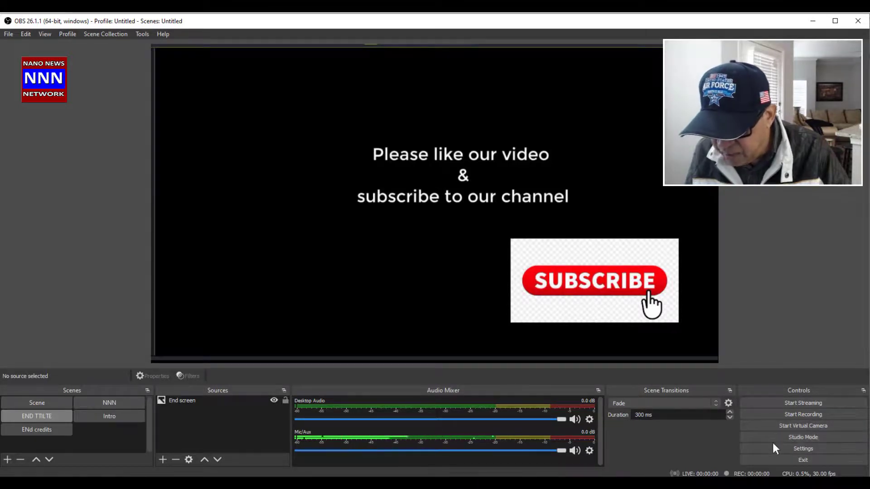
pyautogui.click(772, 449)
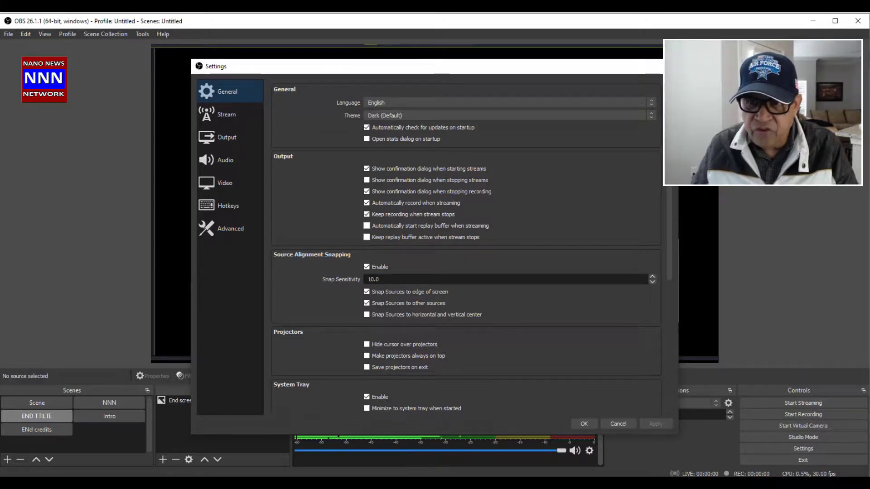
pyautogui.press('Escape')
pyautogui.click(9, 34)
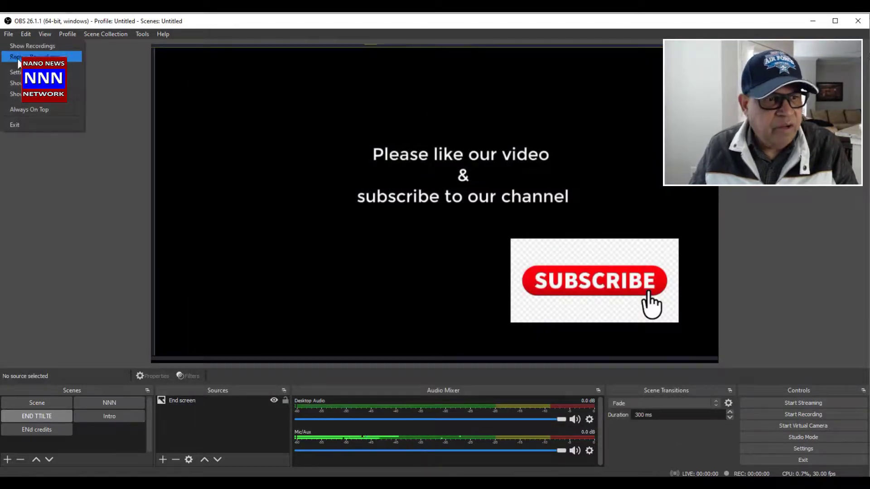
pyautogui.click(27, 73)
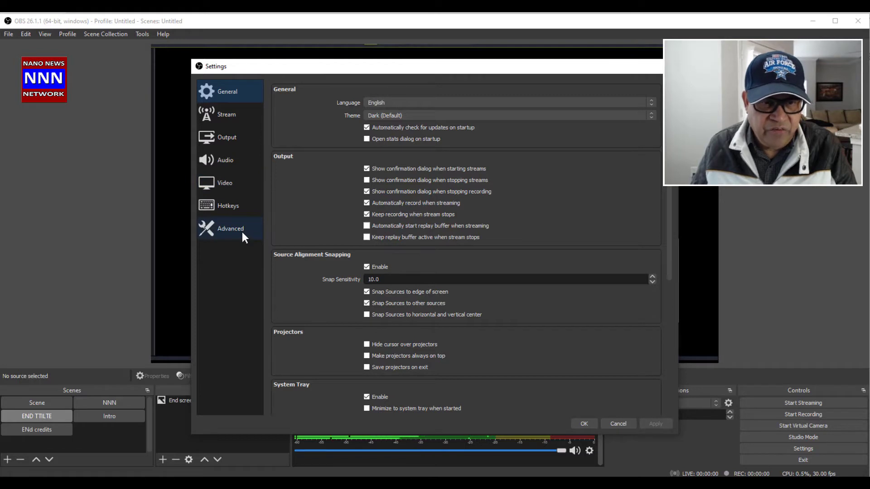
# Step: Cancel the Settings dialog, discarding any changes
pyautogui.click(616, 424)
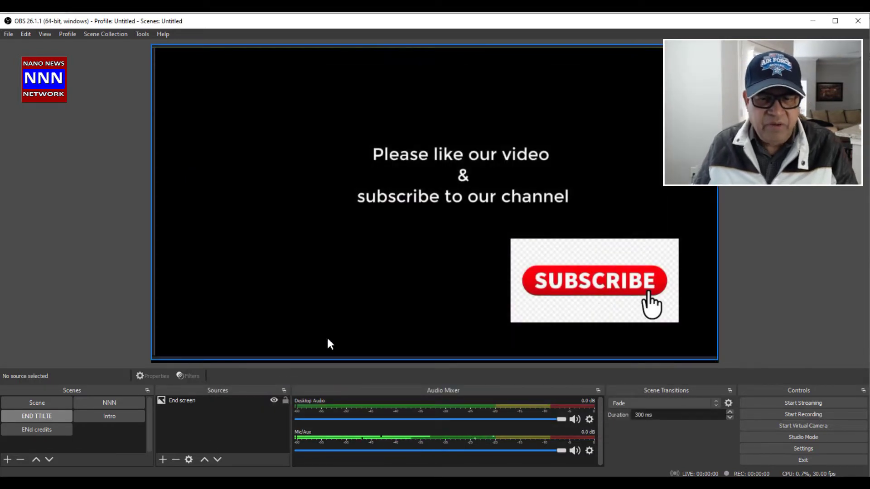